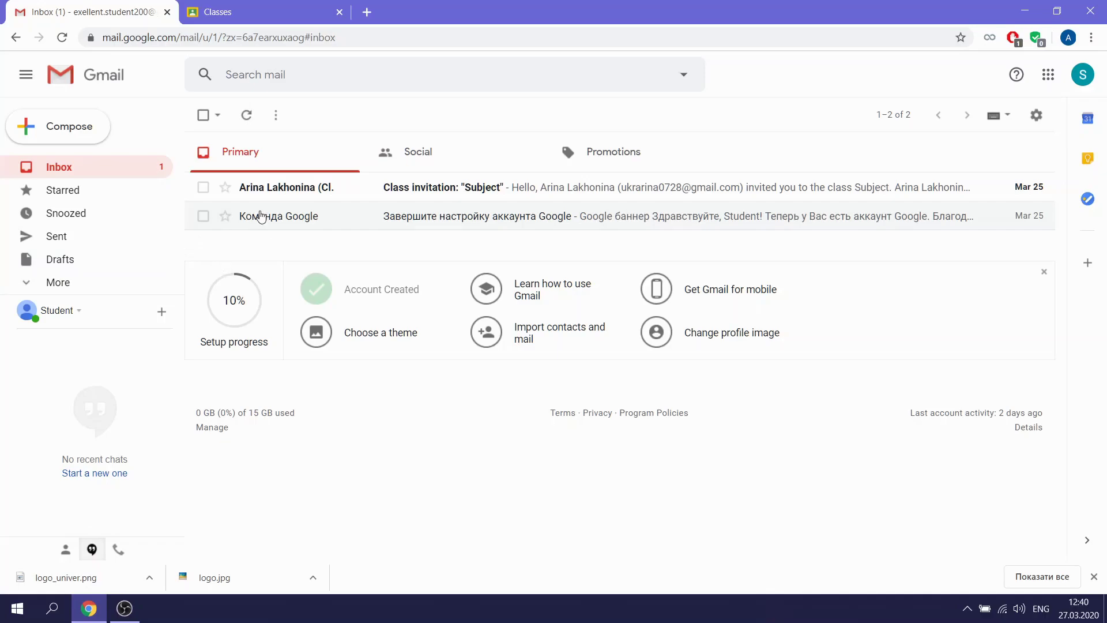
# Launch Google Classroom from Gmail's Google apps grid in a new tab
pyautogui.click(1046, 80)
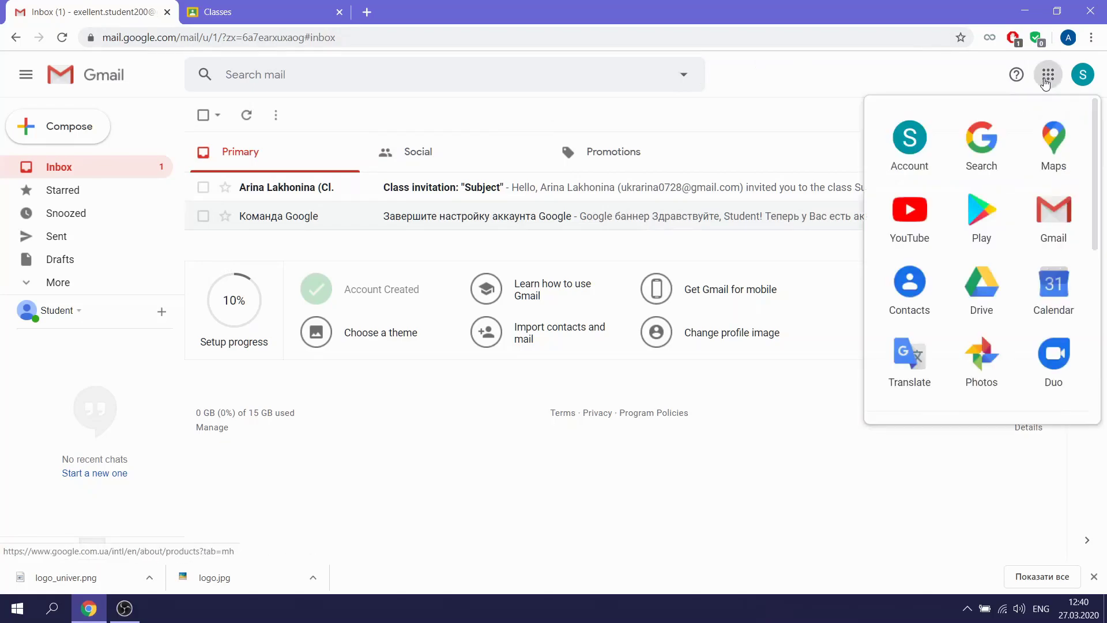
pyautogui.scroll(-5, 980, 219)
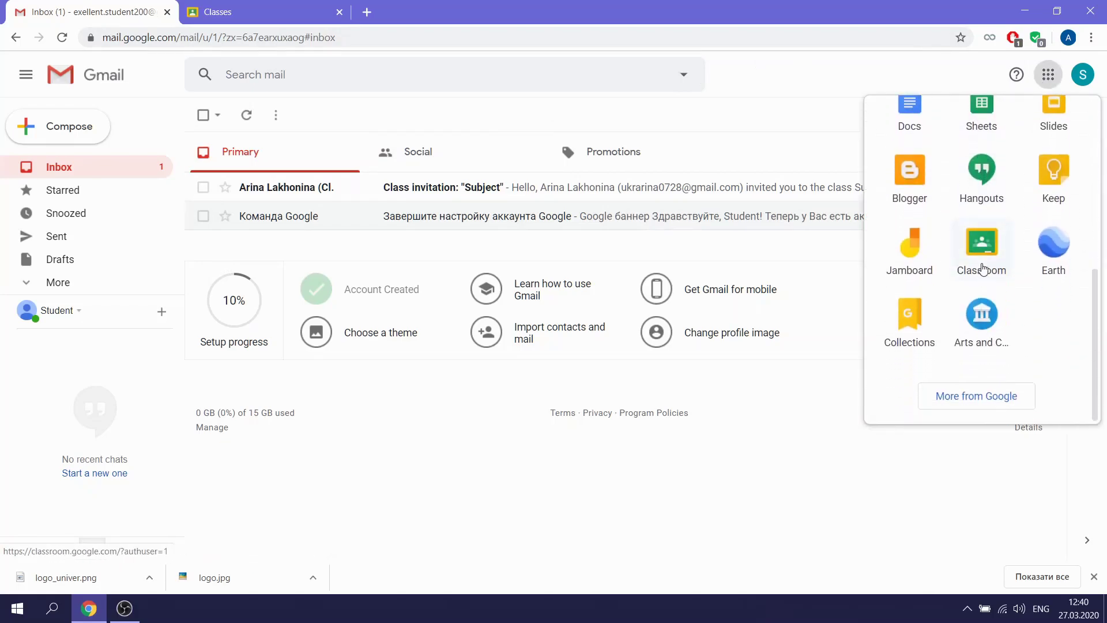
pyautogui.click(983, 263)
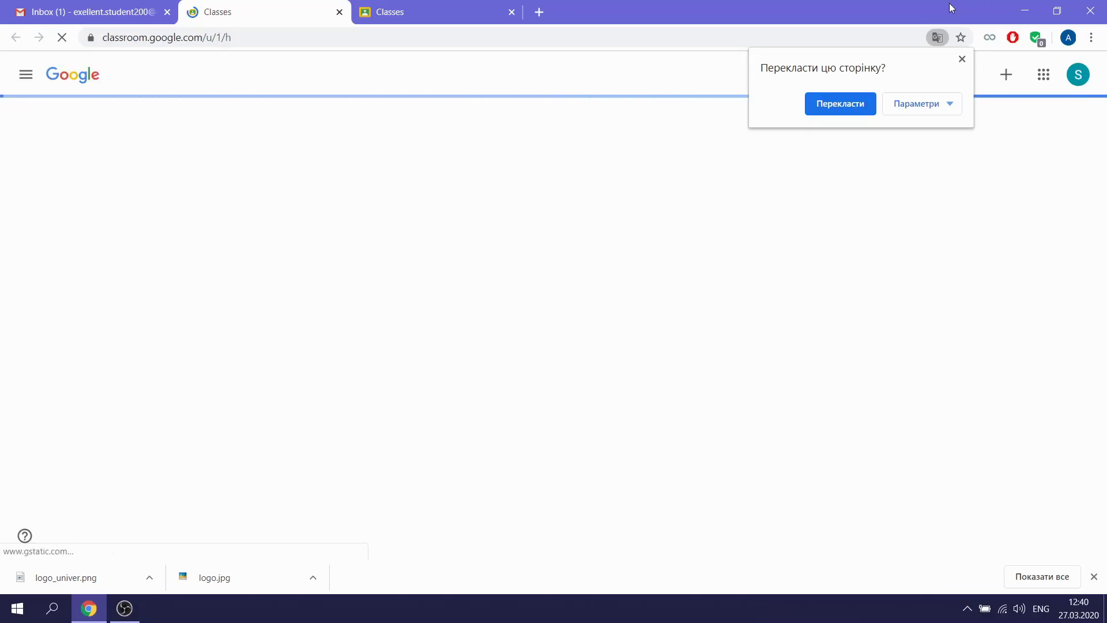
# Dismiss the translate offer and choose Join class from Classroom's + menu
pyautogui.click(962, 60)
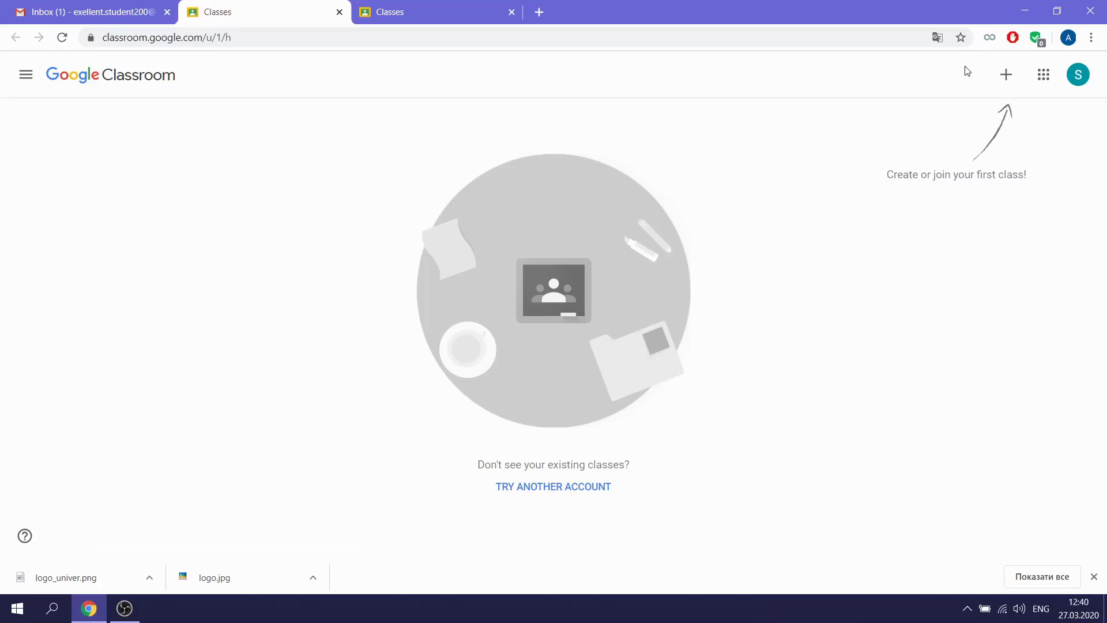
pyautogui.click(1003, 85)
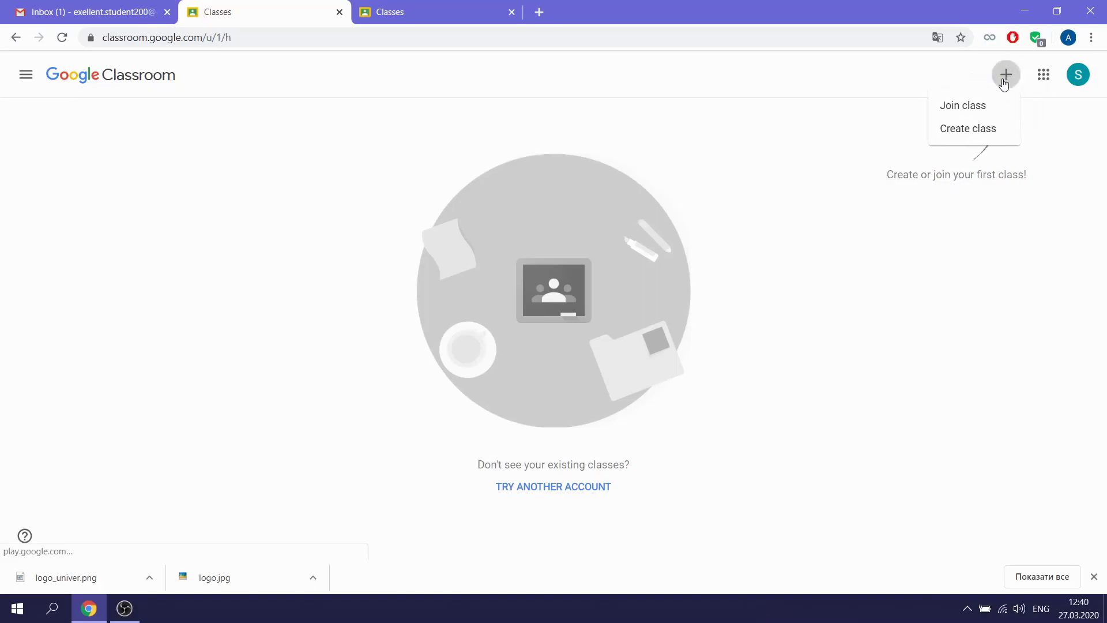
pyautogui.click(992, 110)
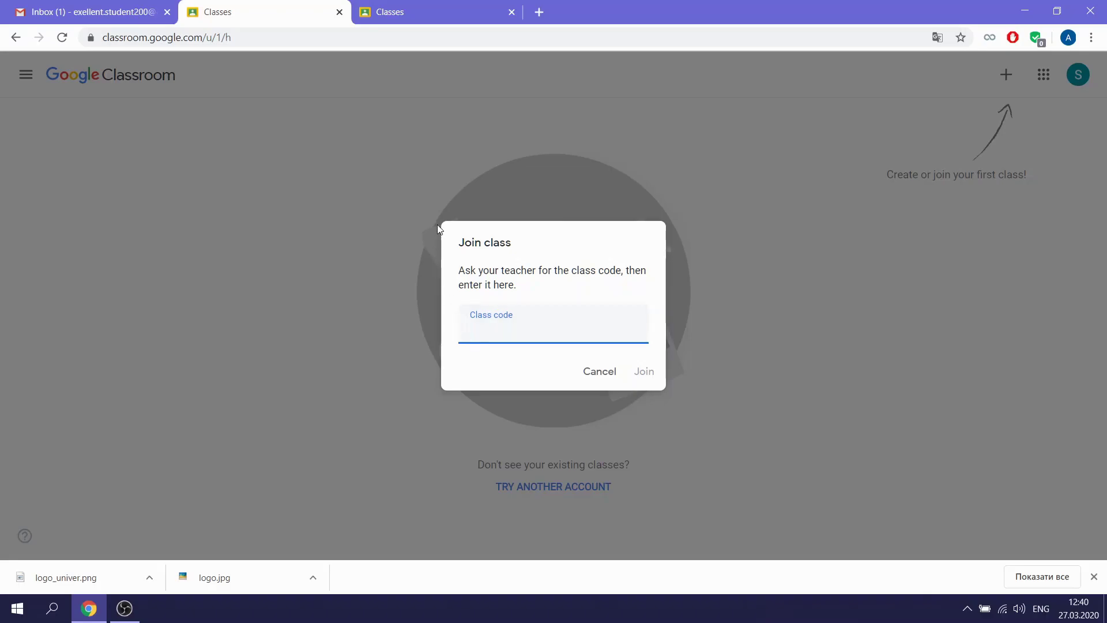
# Return to the Gmail inbox and open the Class invitation email
pyautogui.click(145, 13)
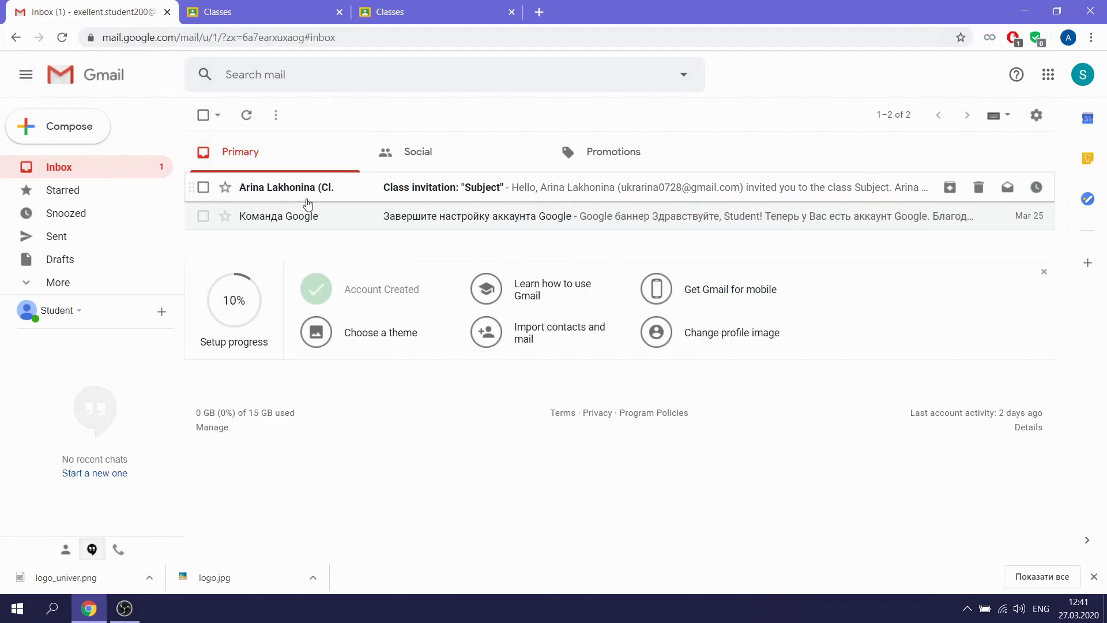
pyautogui.click(352, 199)
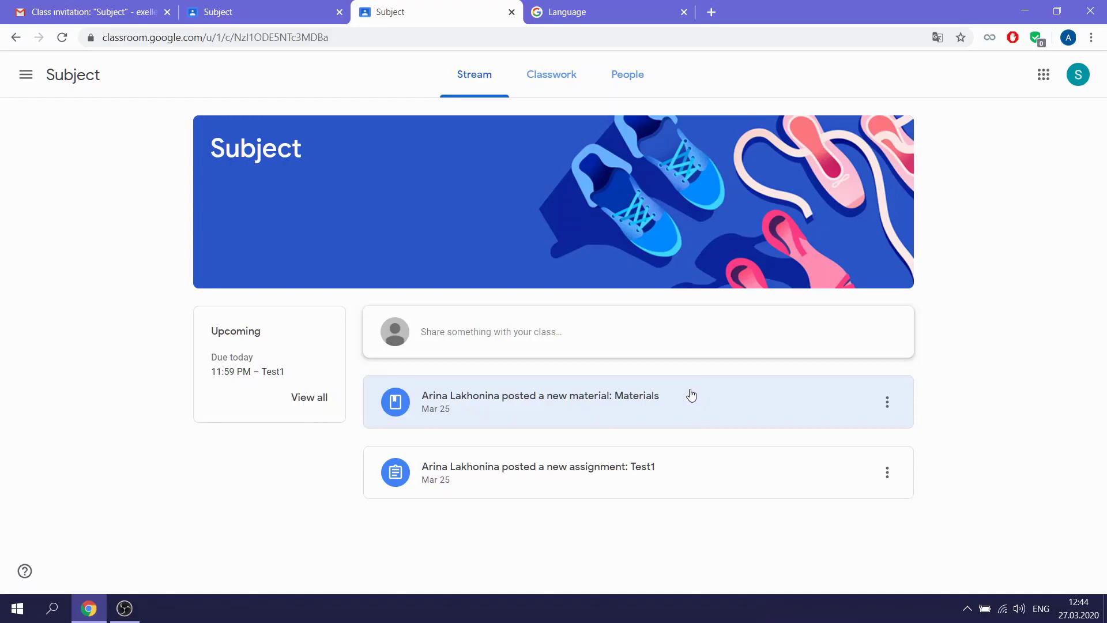
# On the Classwork page, expand the Materials post and the Test1 assignment
pyautogui.click(568, 85)
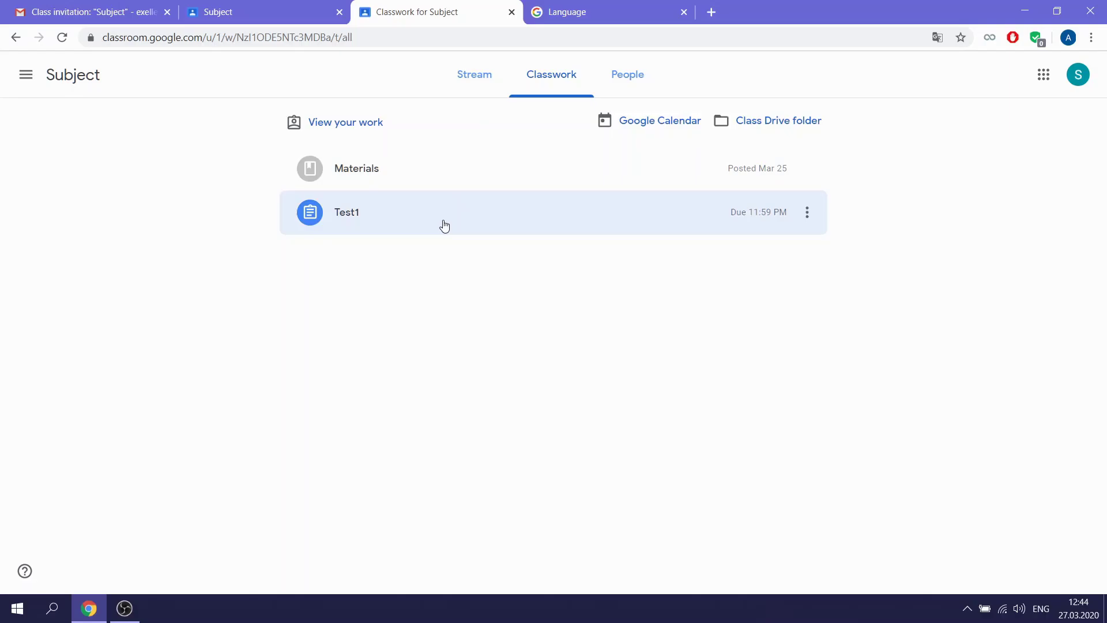
pyautogui.click(451, 175)
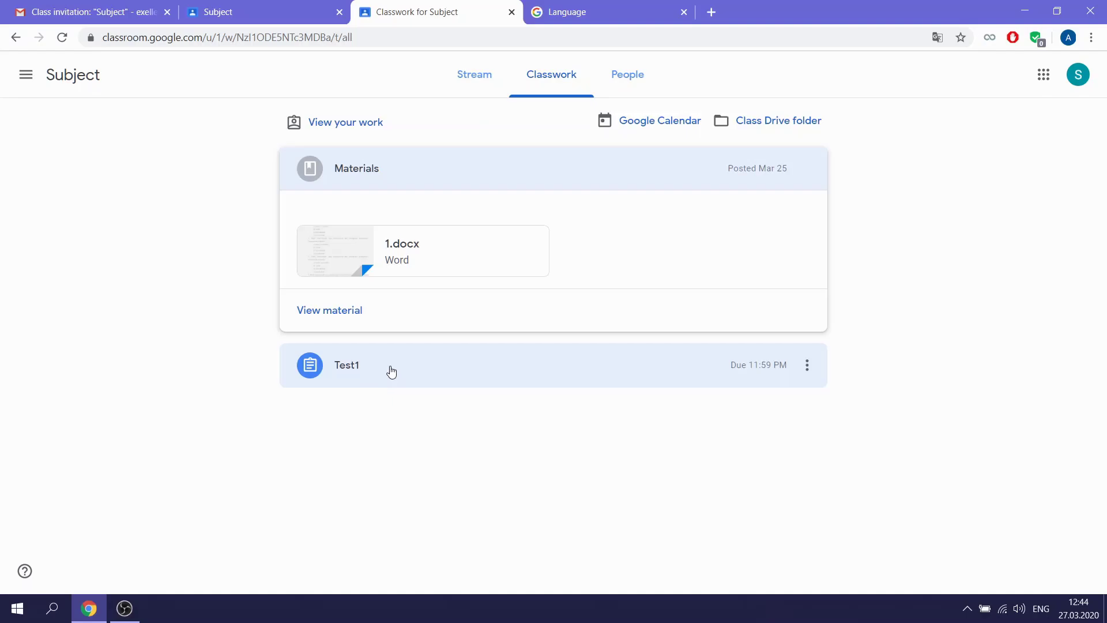
pyautogui.click(392, 371)
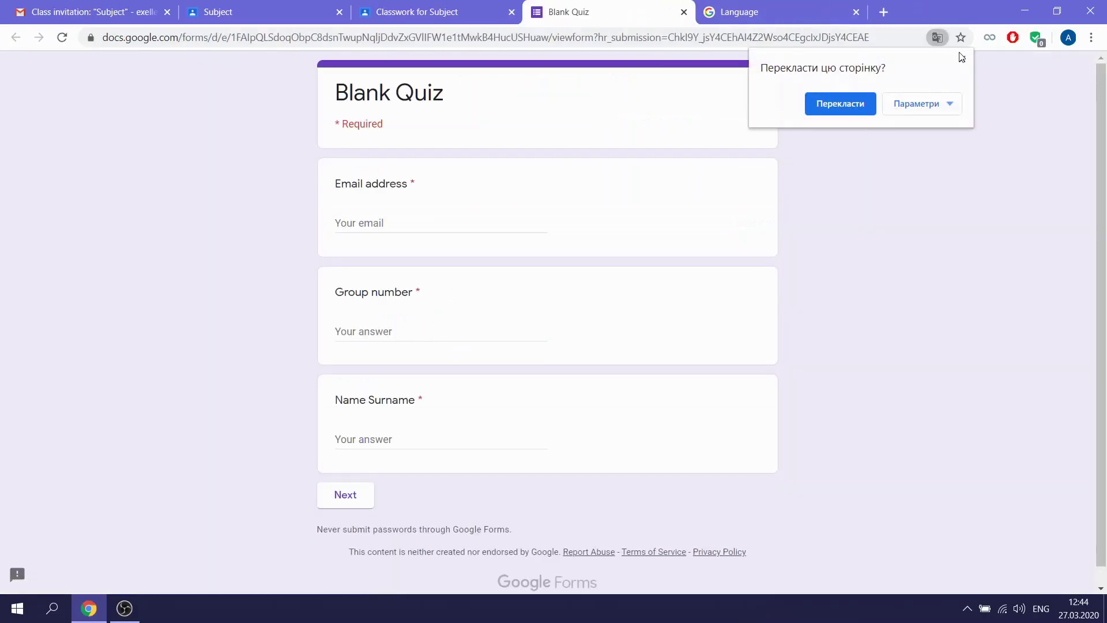
# Dismiss the translate offer and enter the student's email address, fixing its spelling
pyautogui.click(962, 57)
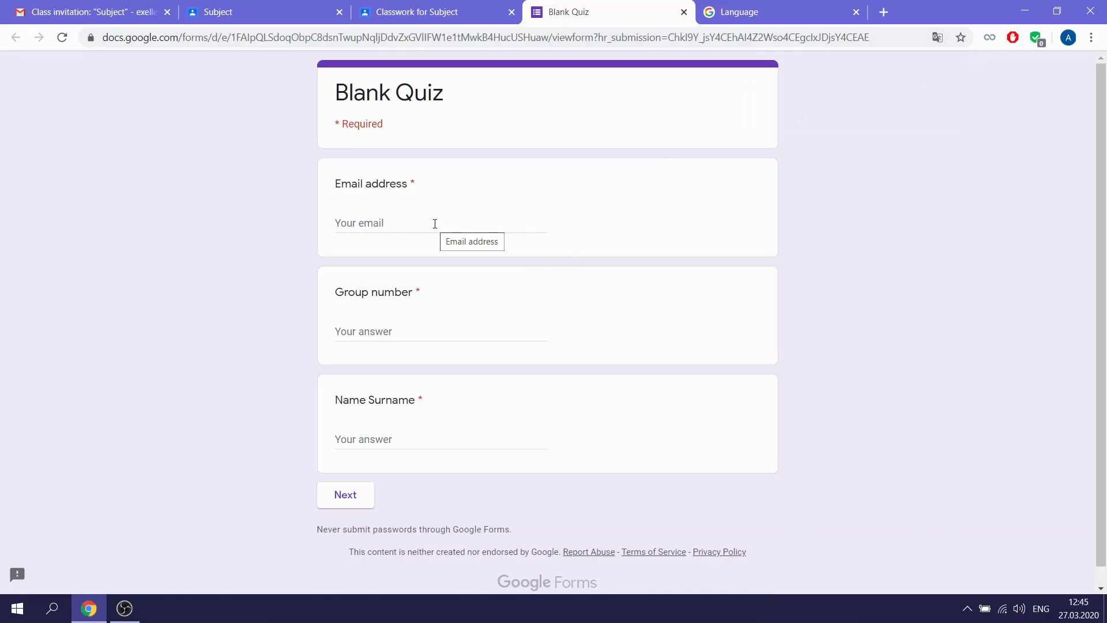
pyautogui.click(399, 221)
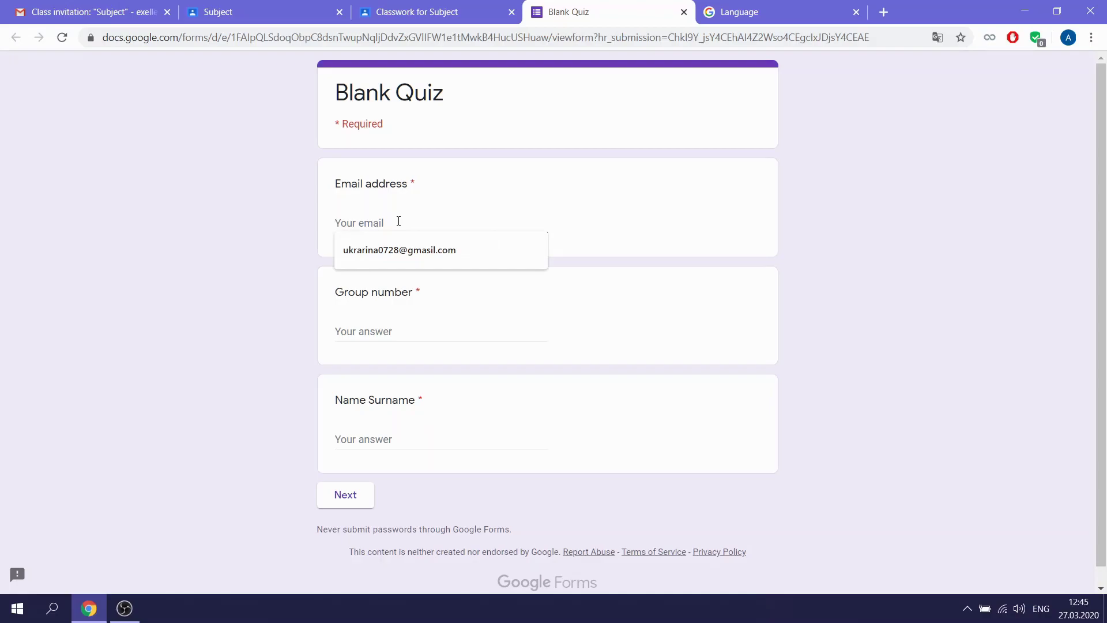
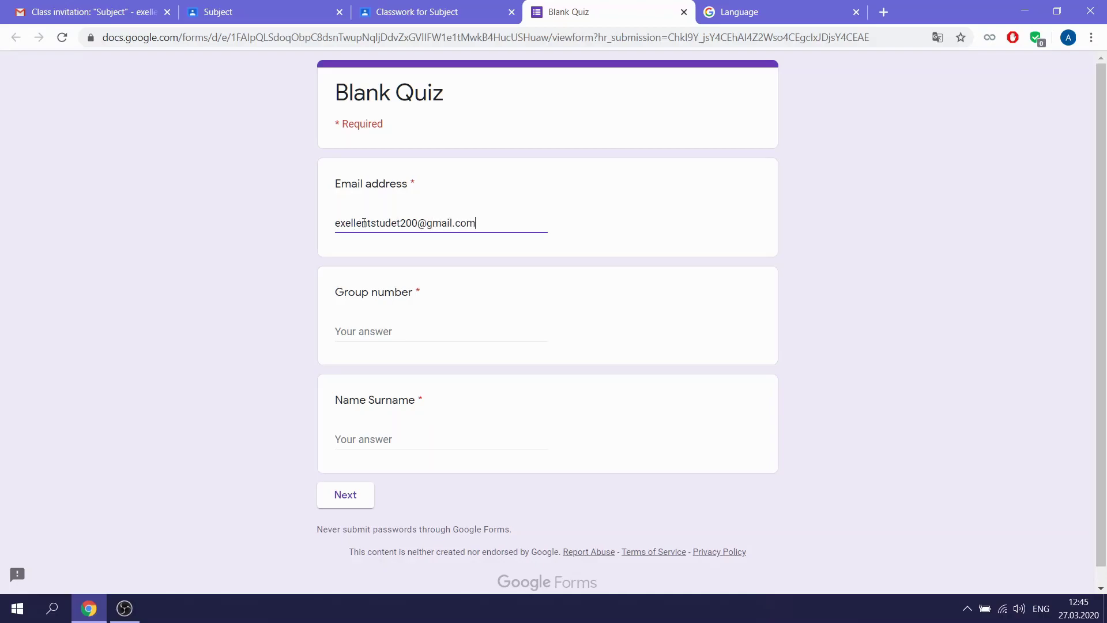
pyautogui.click(372, 223)
pyautogui.write('.')
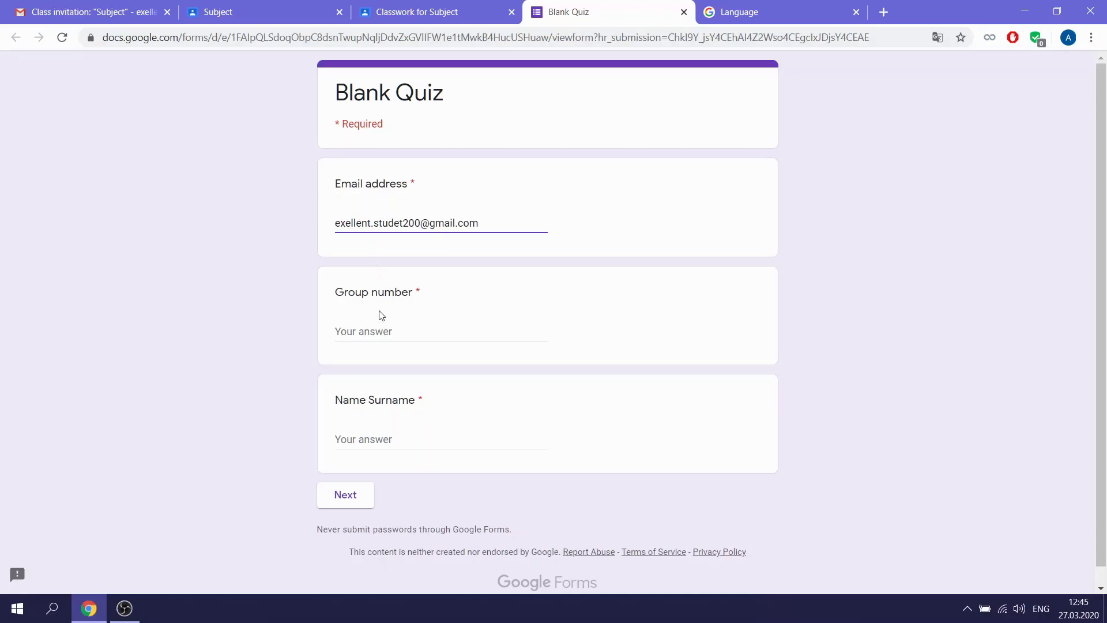
# Enter group number 315 and the student's name, then continue to the Questions section
pyautogui.click(384, 331)
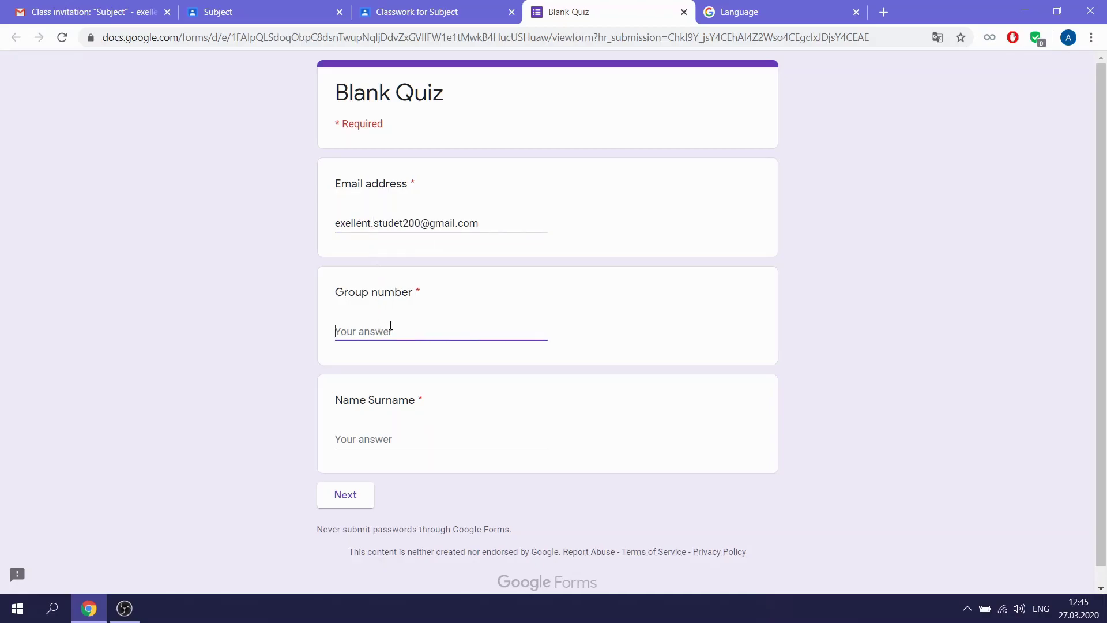
pyautogui.write('315')
pyautogui.click(380, 441)
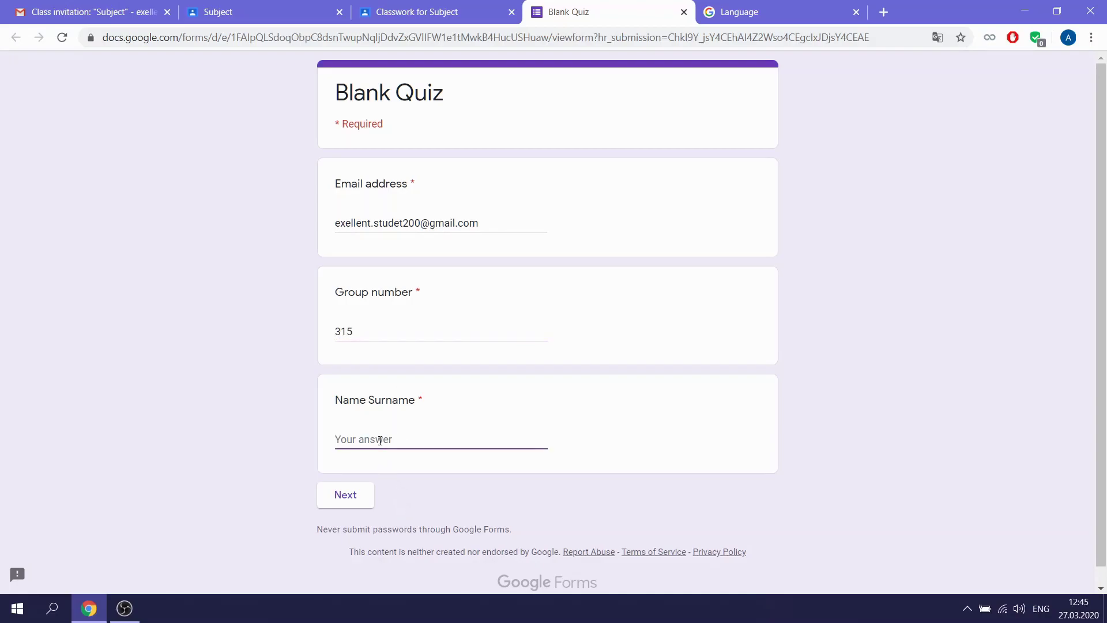
pyautogui.write('Irini')
pyautogui.click(363, 497)
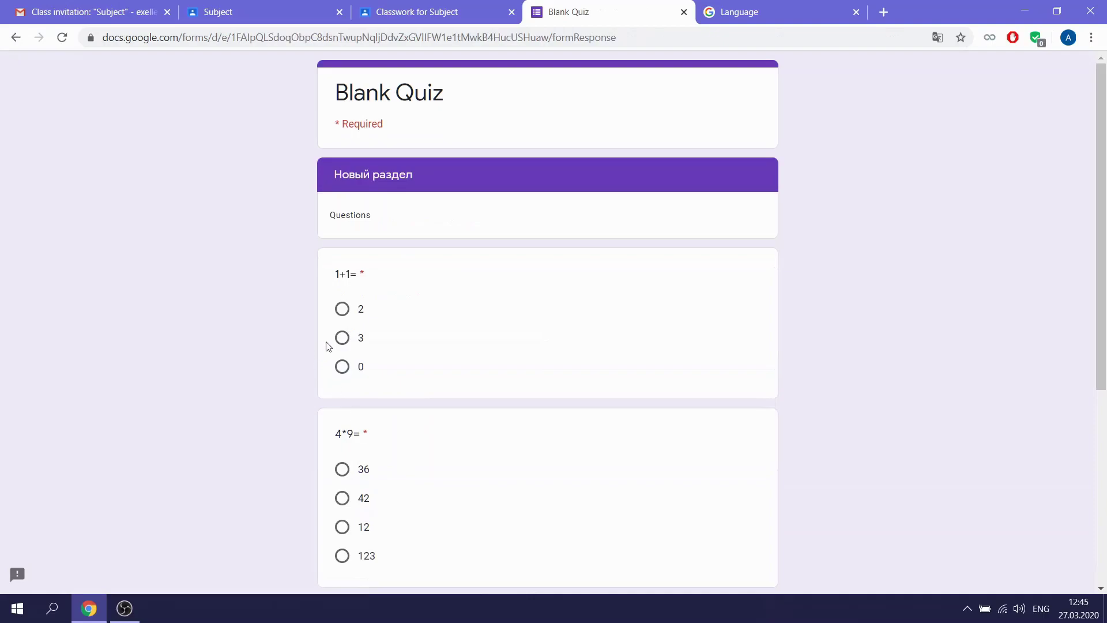
# Answer 2 for 1+1=, 36 for 4*9= and 9 for 3*3, then submit
pyautogui.click(342, 312)
pyautogui.scroll(-3, 341, 316)
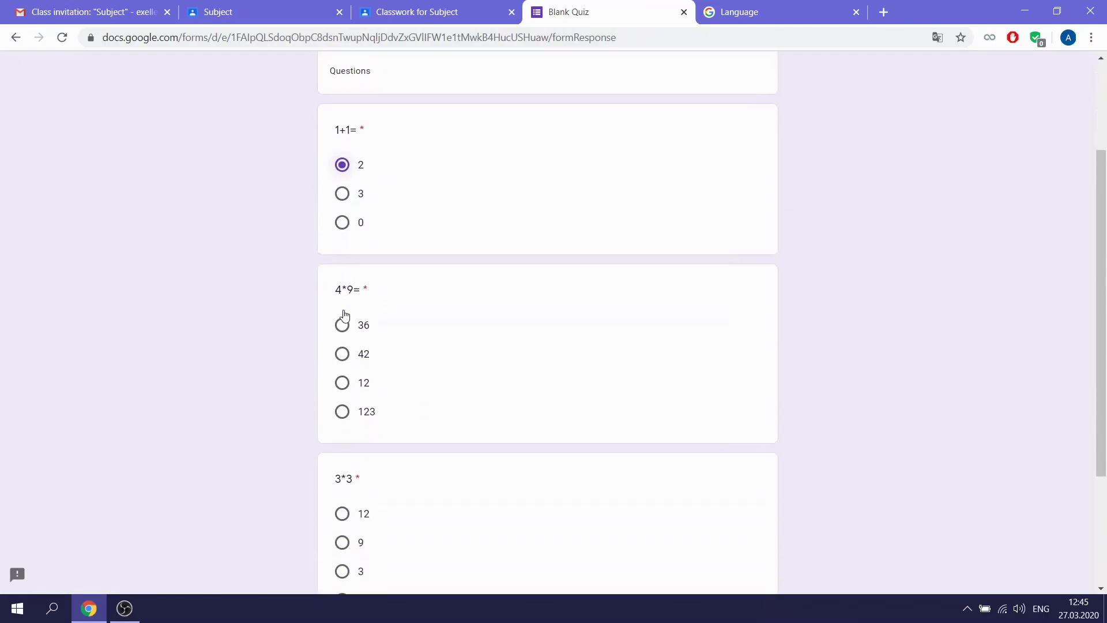
pyautogui.click(342, 325)
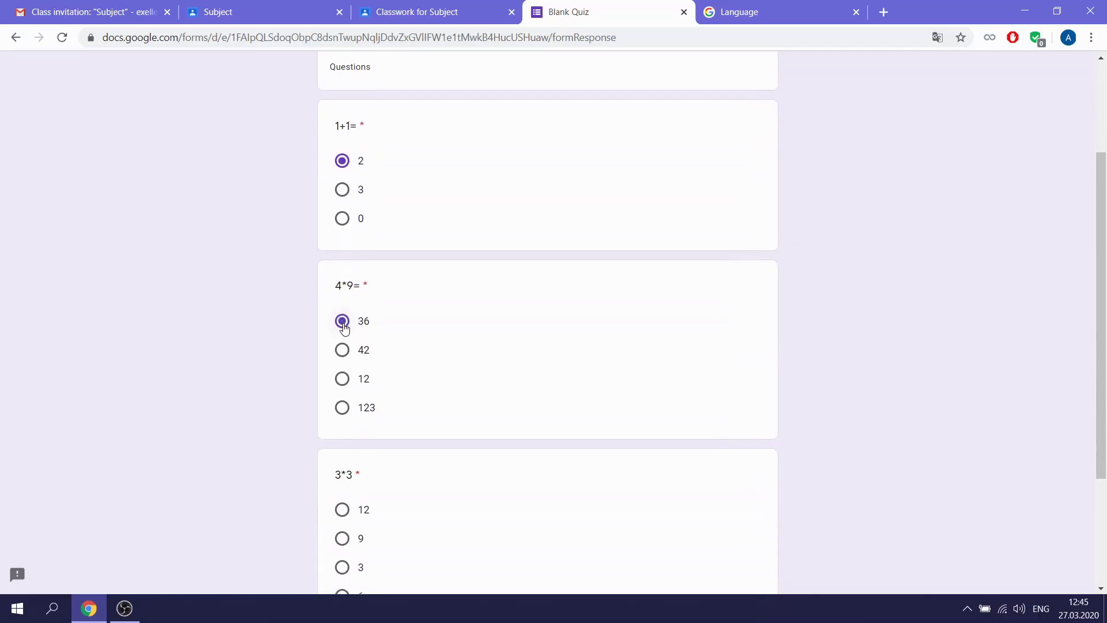
pyautogui.scroll(-1, 342, 438)
pyautogui.click(343, 472)
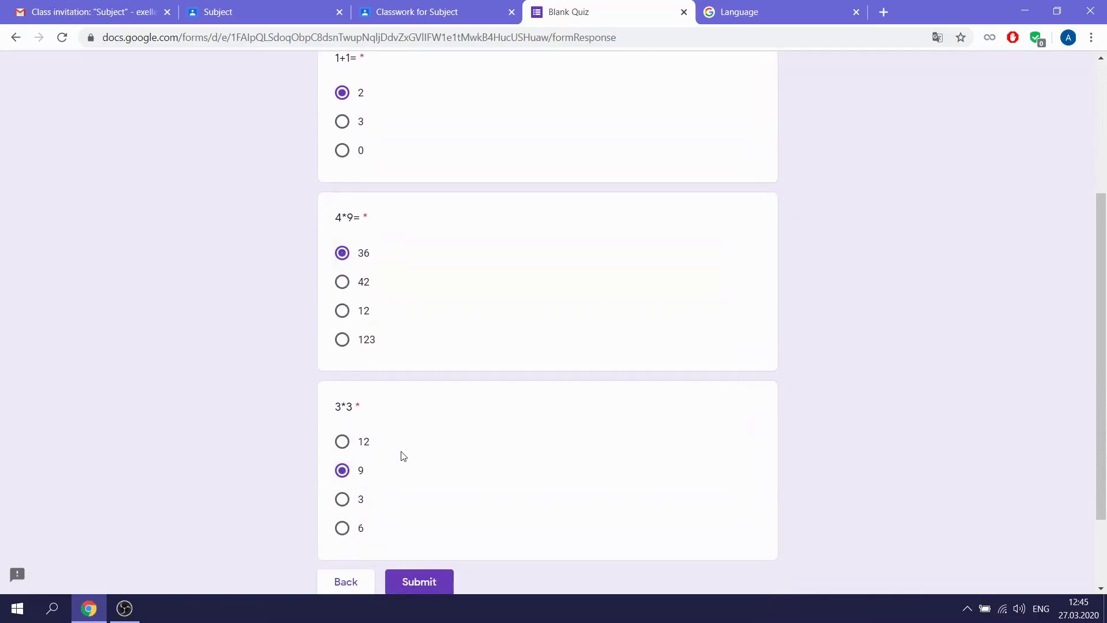
pyautogui.click(438, 587)
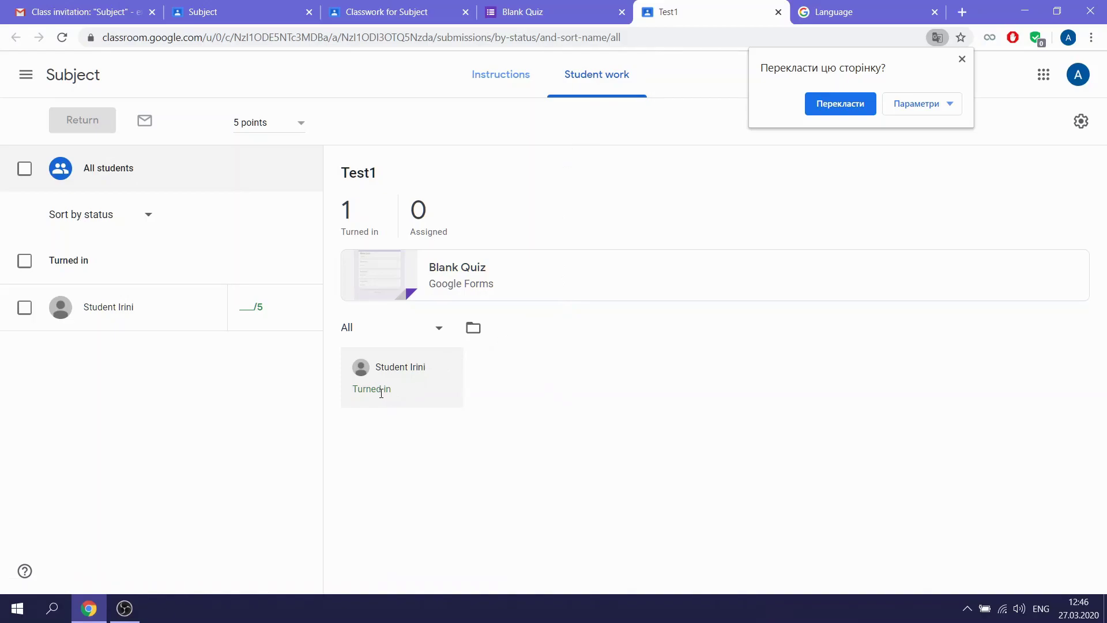
# Close the translate popup and return to the 'Classwork for Subject' tab
pyautogui.click(962, 59)
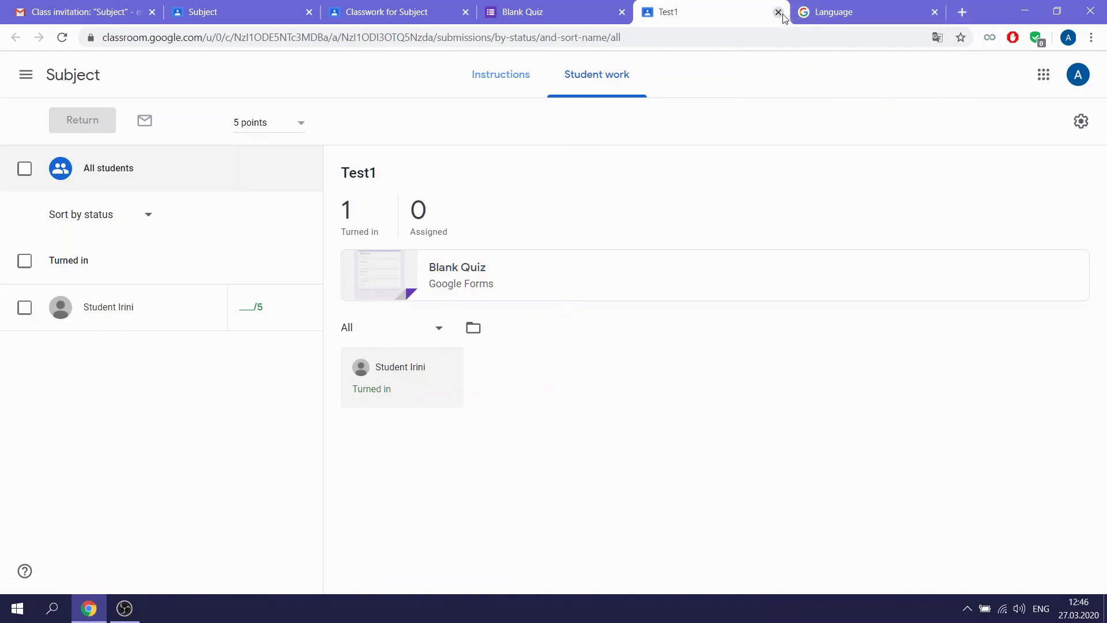
pyautogui.click(414, 12)
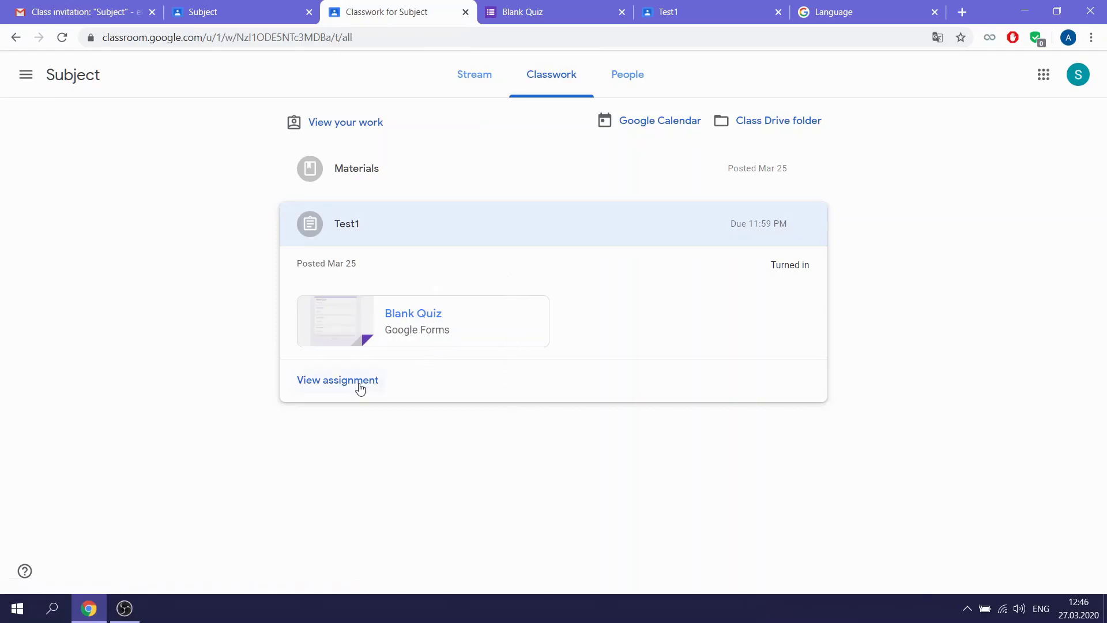
# Open the Test1 assignment details, then switch to the class's People page
pyautogui.click(360, 385)
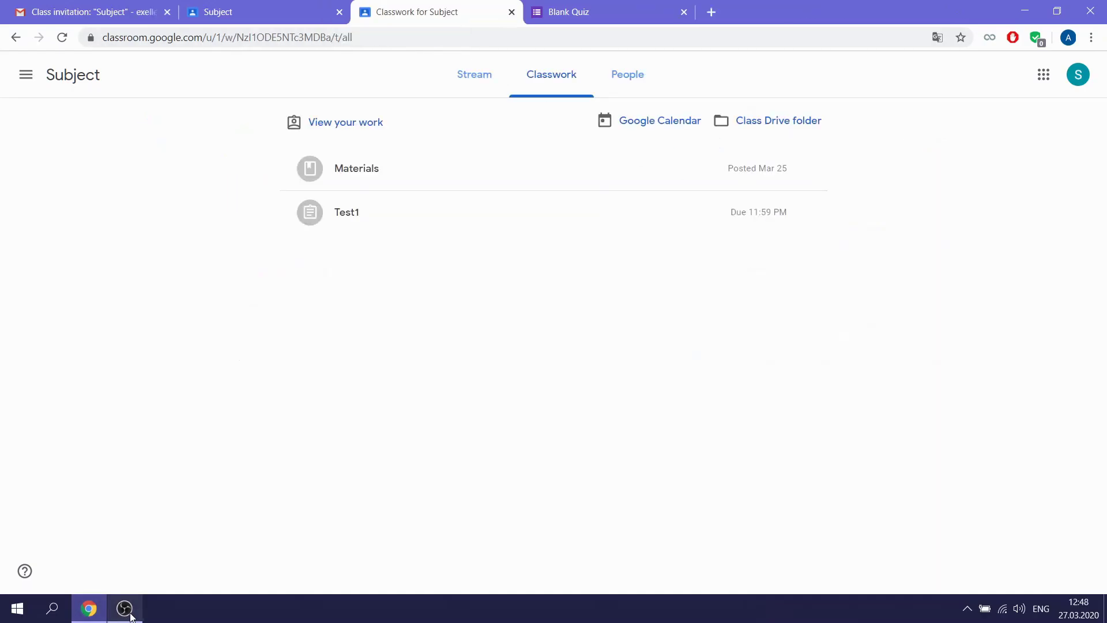
pyautogui.click(623, 81)
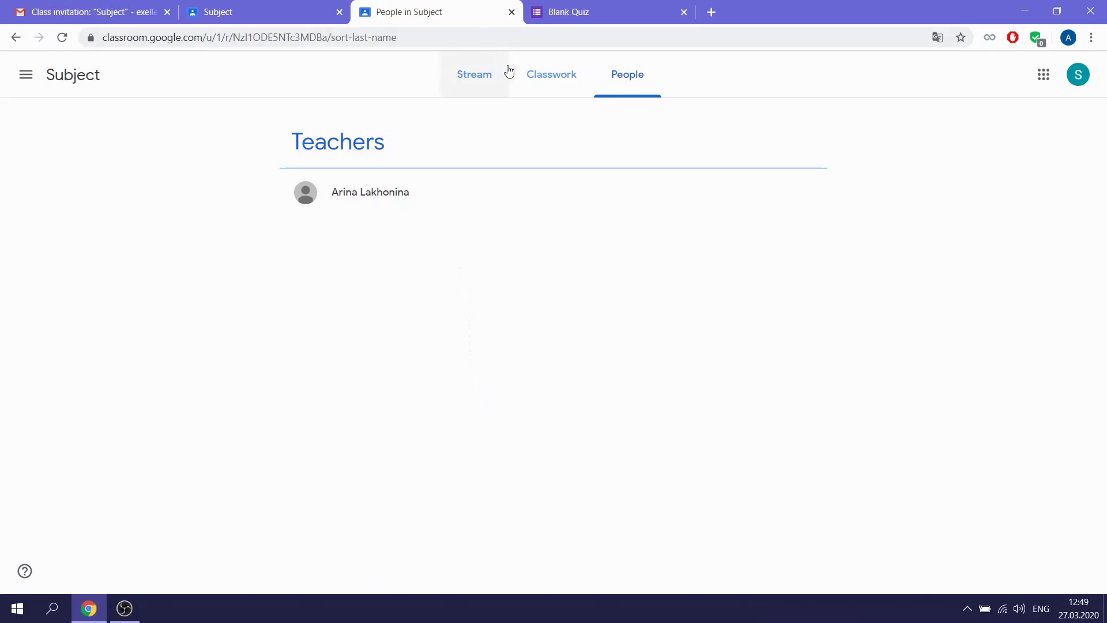
pyautogui.click(540, 73)
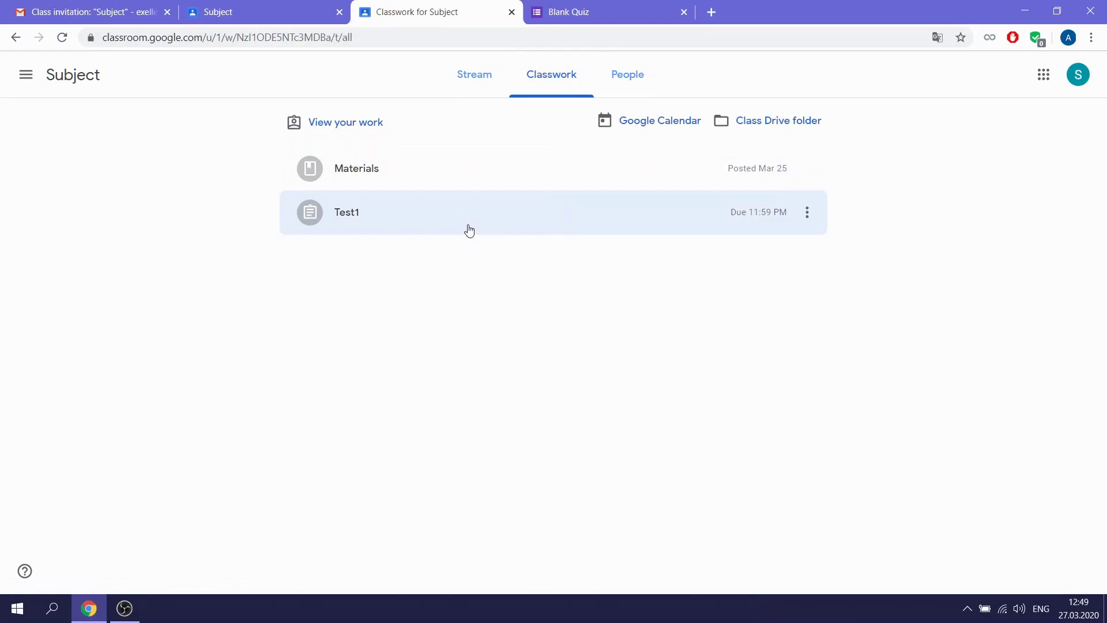
# Open Test1's details, close the 'Talk with your teacher' tip, and highlight the Class comments heading
pyautogui.click(366, 227)
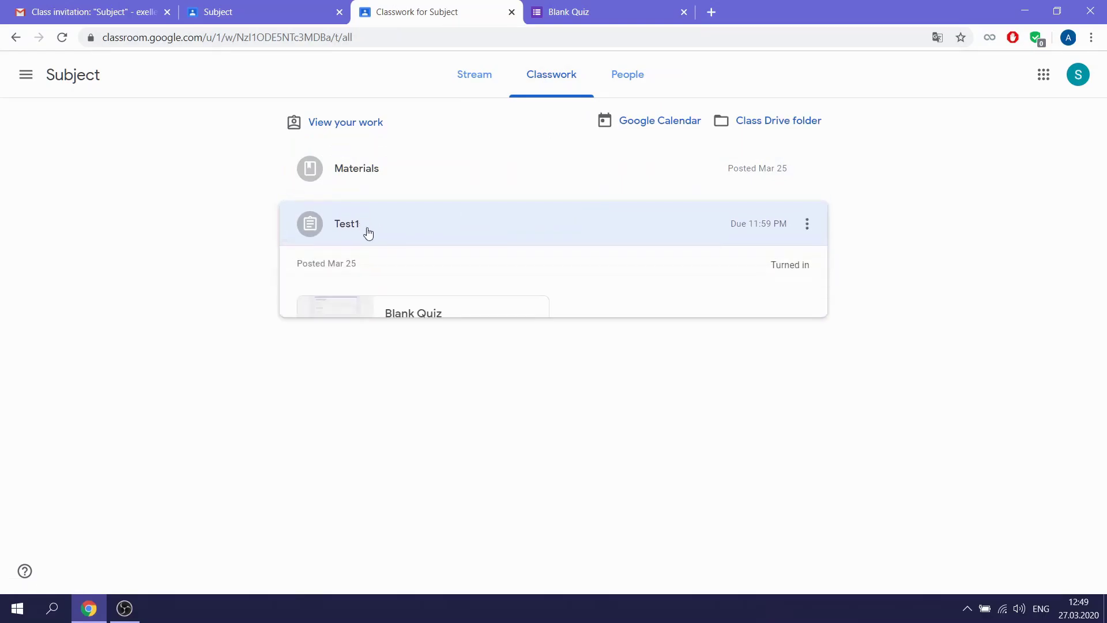
pyautogui.click(366, 382)
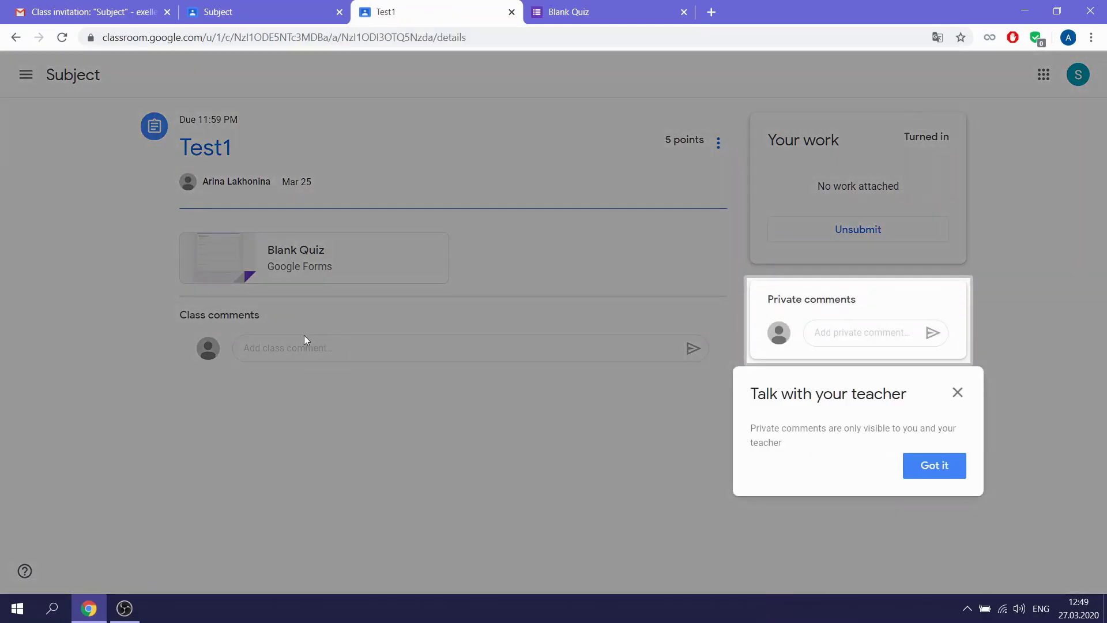
pyautogui.click(958, 393)
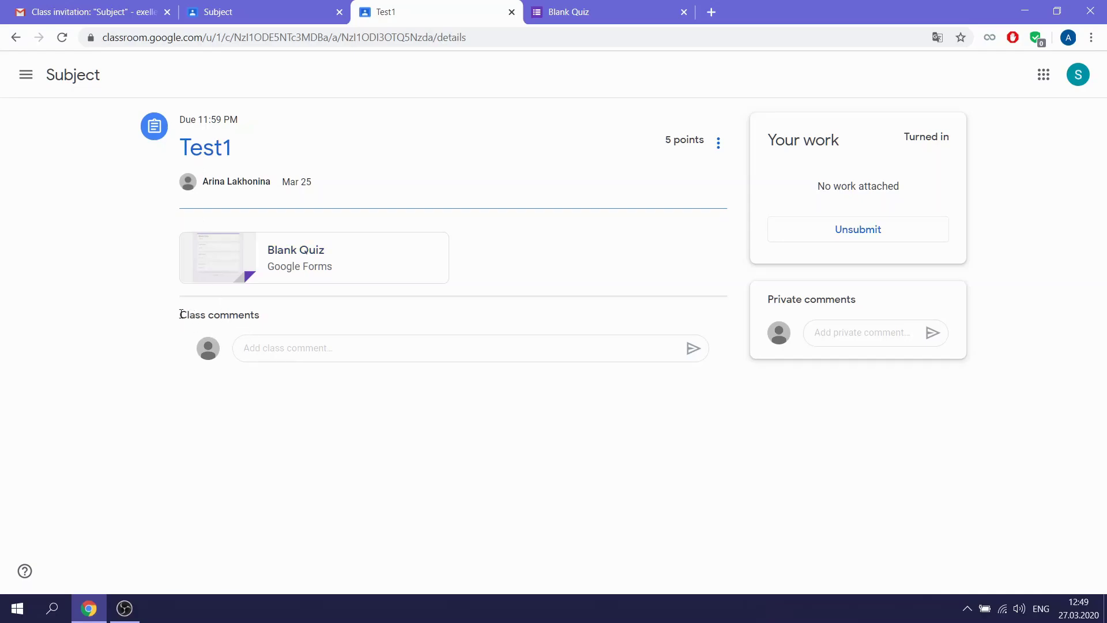
pyautogui.moveTo(180, 315); pyautogui.dragTo(260, 316)
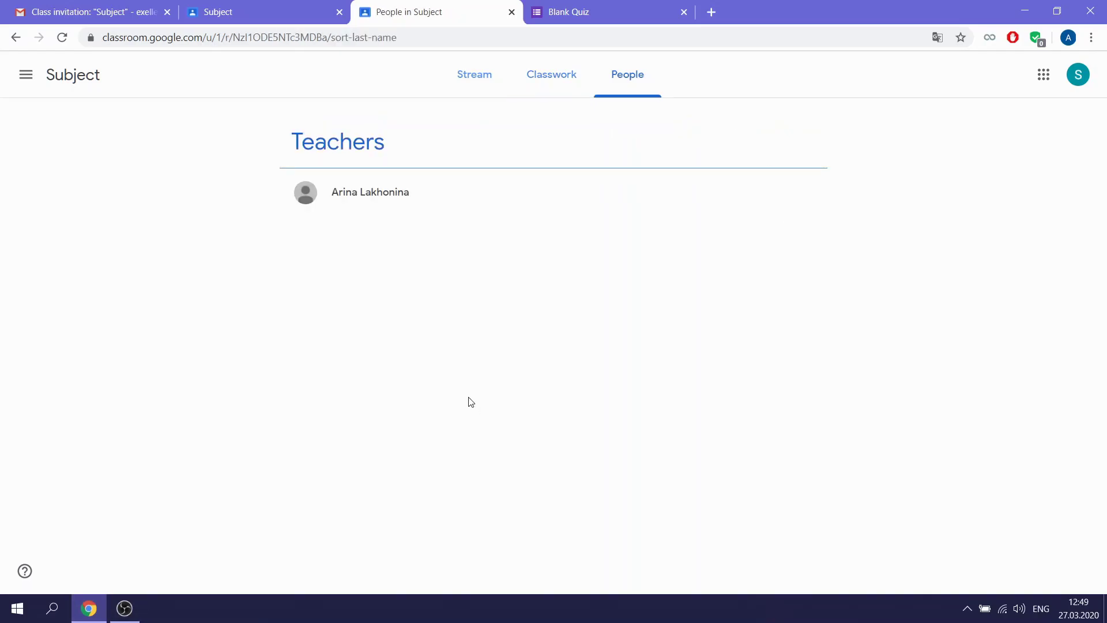
# Switch to the Subject class's Stream browser tab
pyautogui.click(281, 14)
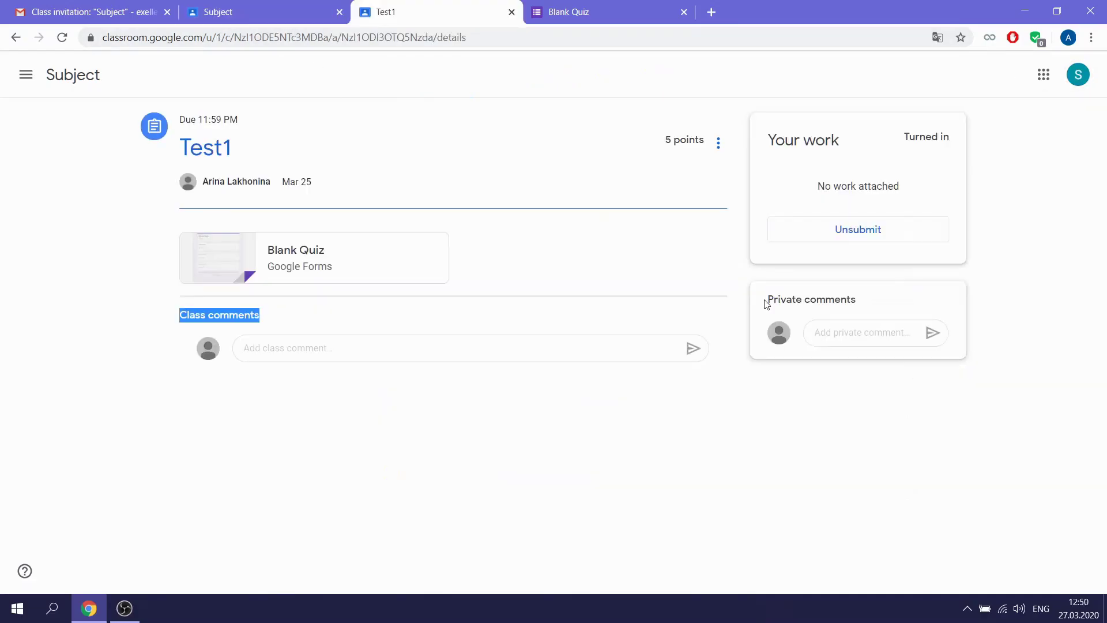